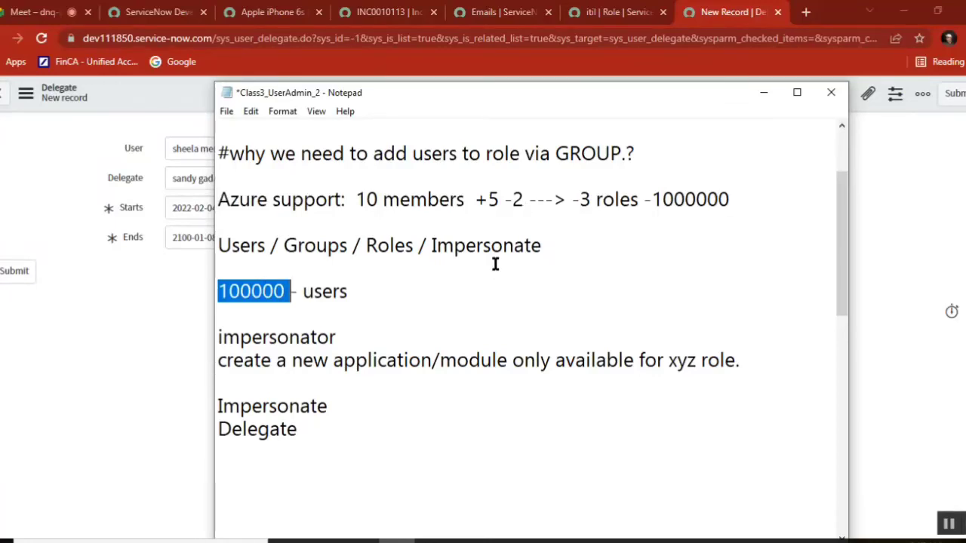
# - Add a new line reading 25000 beneath the '100000 - users' line in the notes
pyautogui.click(571, 276)
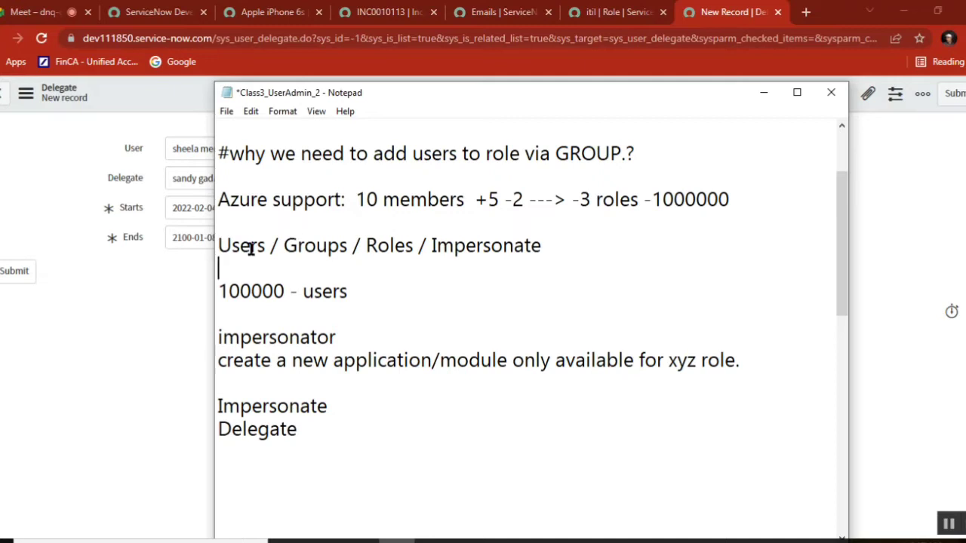
pyautogui.doubleClick(254, 287)
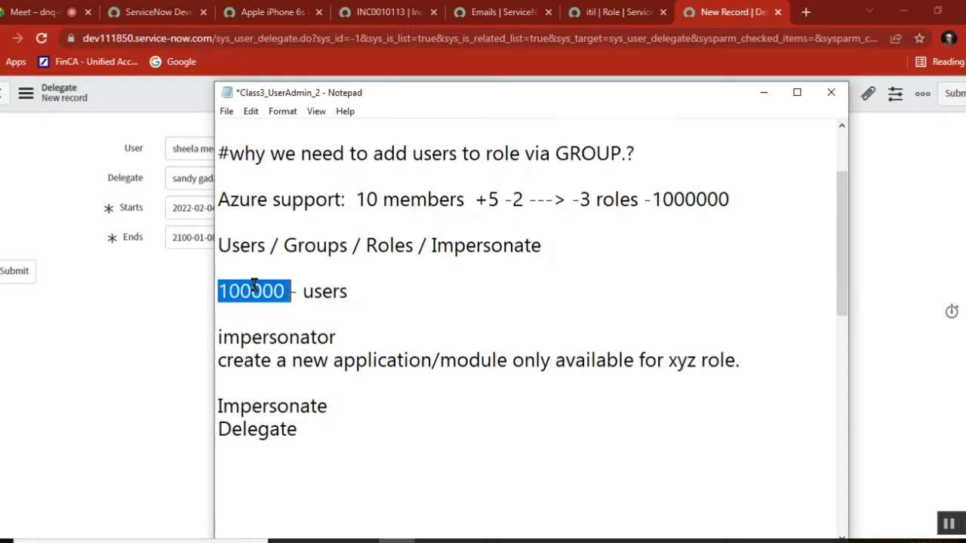
pyautogui.click(367, 287)
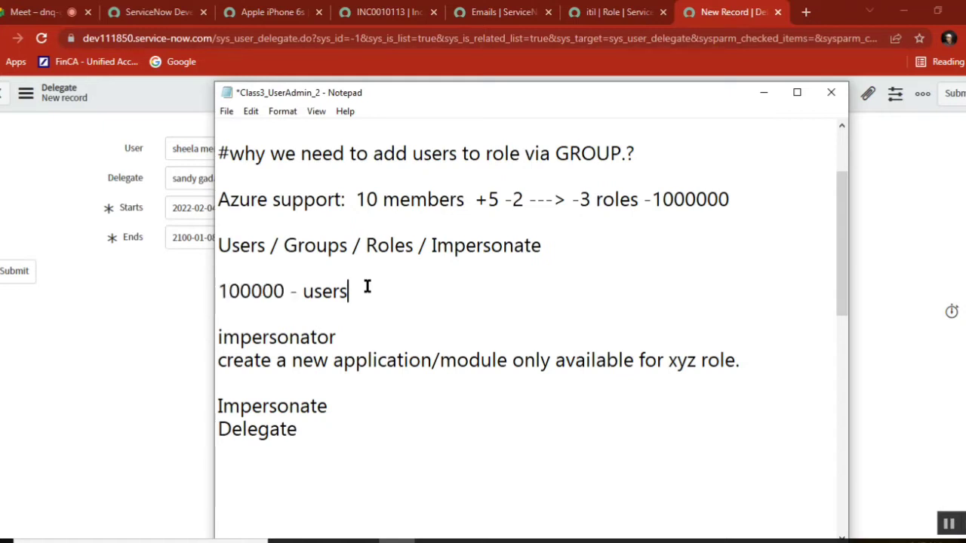
pyautogui.press('Return')
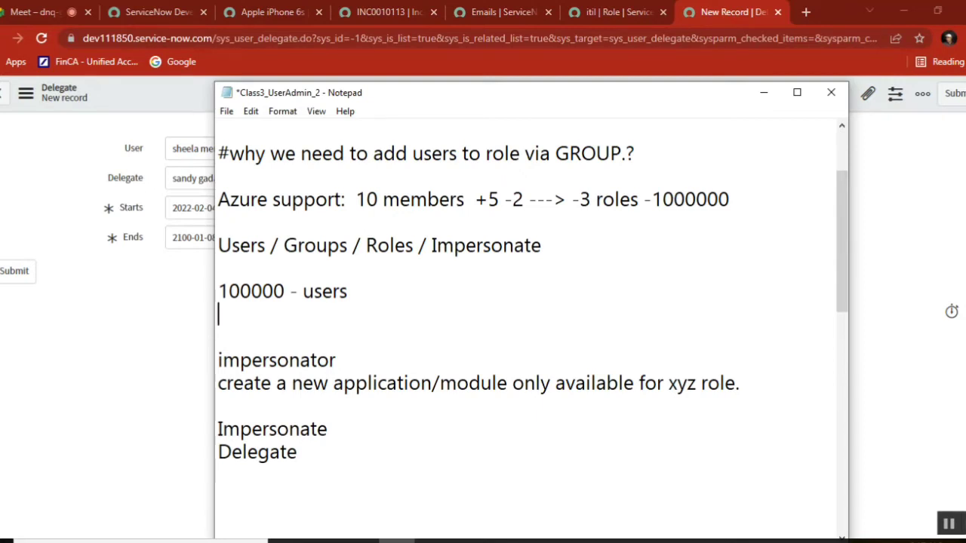
pyautogui.write('25000')
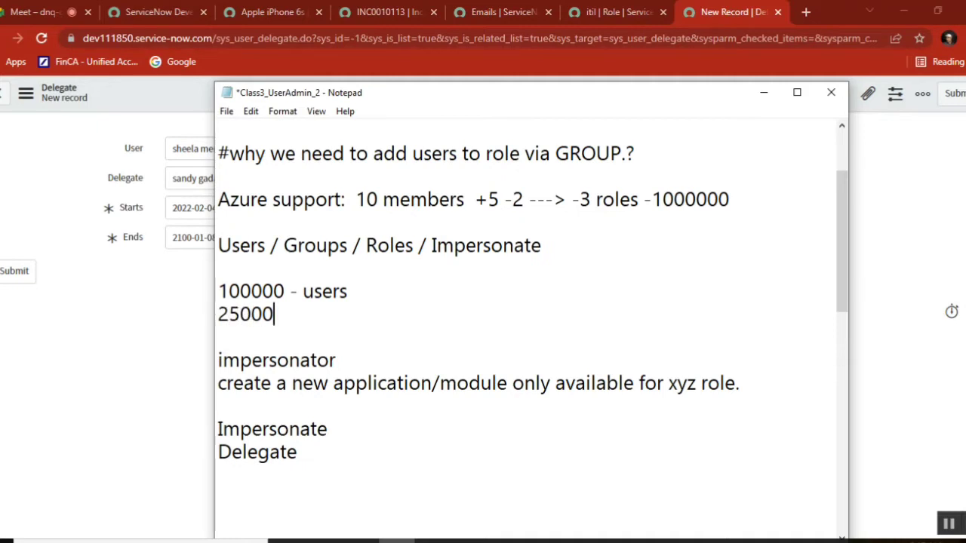
# - Switch browser tabs to the Developer welcome page and back to the itil role page
pyautogui.click(594, 13)
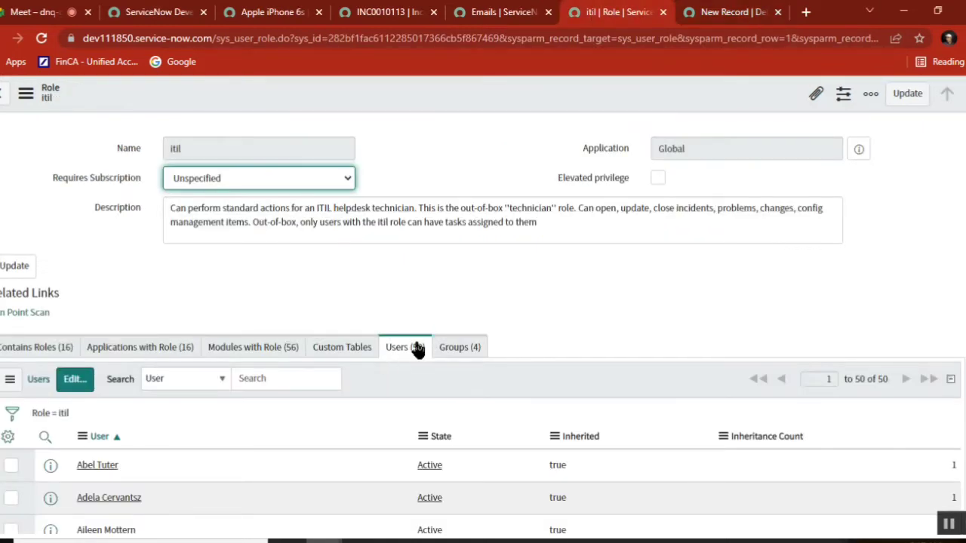
pyautogui.click(154, 15)
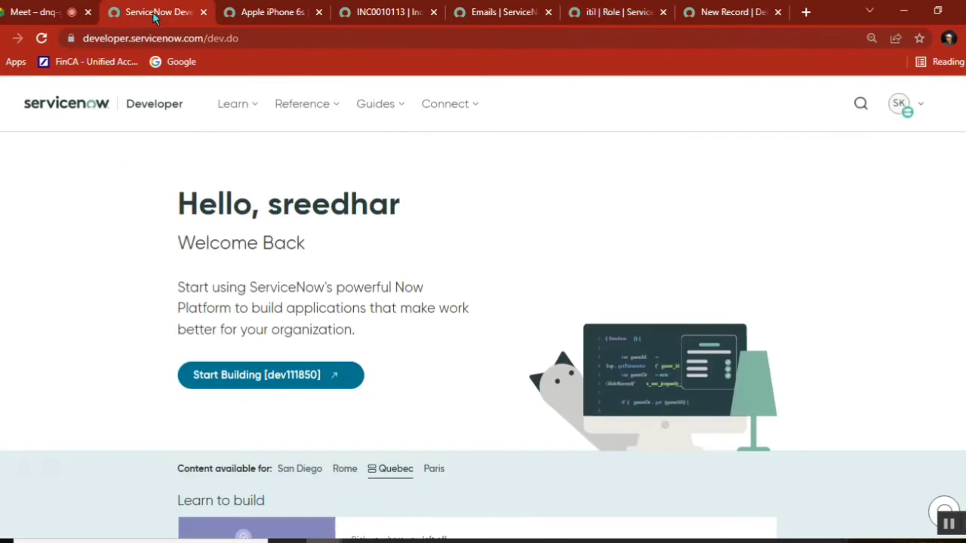
pyautogui.click(614, 13)
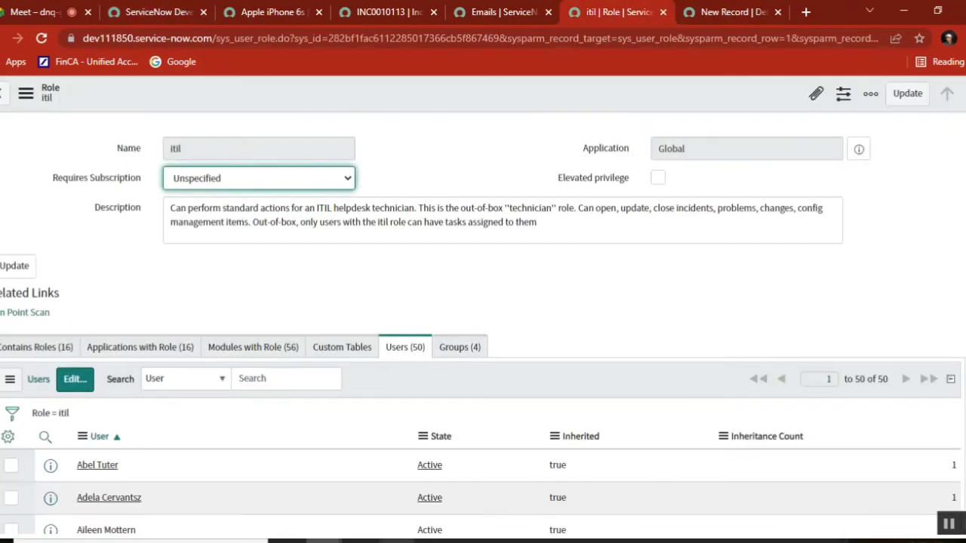
# - Return to Notepad and extend the 25000 line to read '25000 +500'
pyautogui.hotkey('alt', 'Tab')
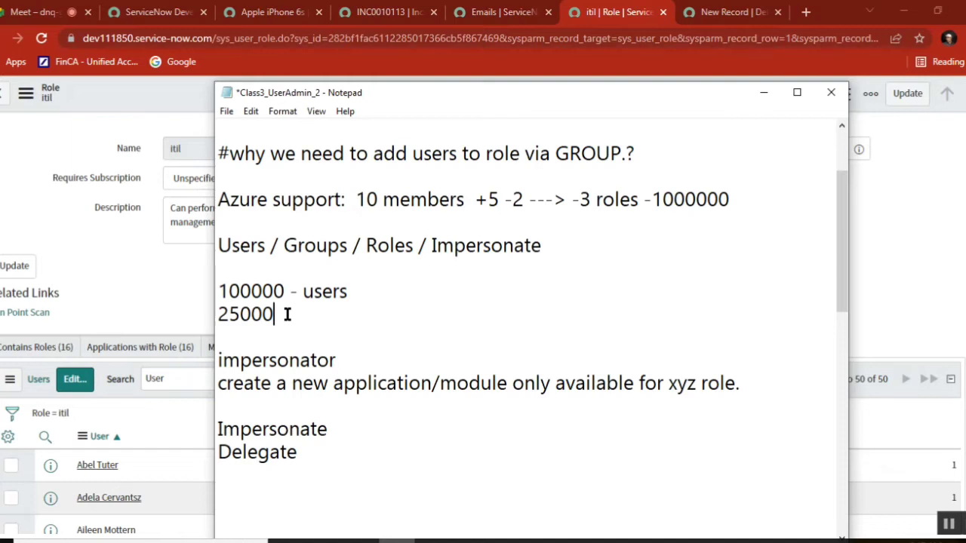
pyautogui.doubleClick(239, 317)
pyautogui.click(290, 320)
pyautogui.write('+55')
pyautogui.press('BackSpace')
pyautogui.write('00')
# - Highlight the word Groups in the notes
pyautogui.doubleClick(324, 247)
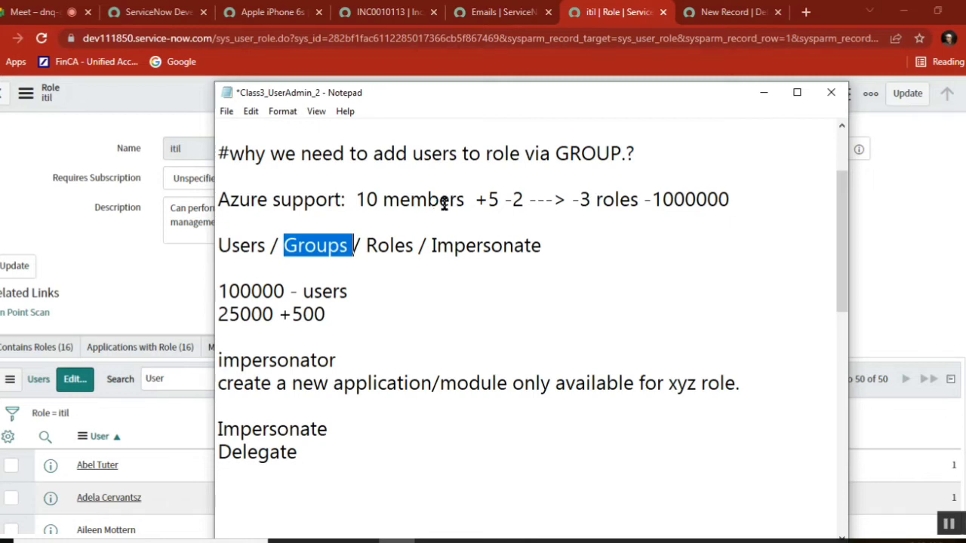
pyautogui.doubleClick(312, 243)
pyautogui.click(328, 245)
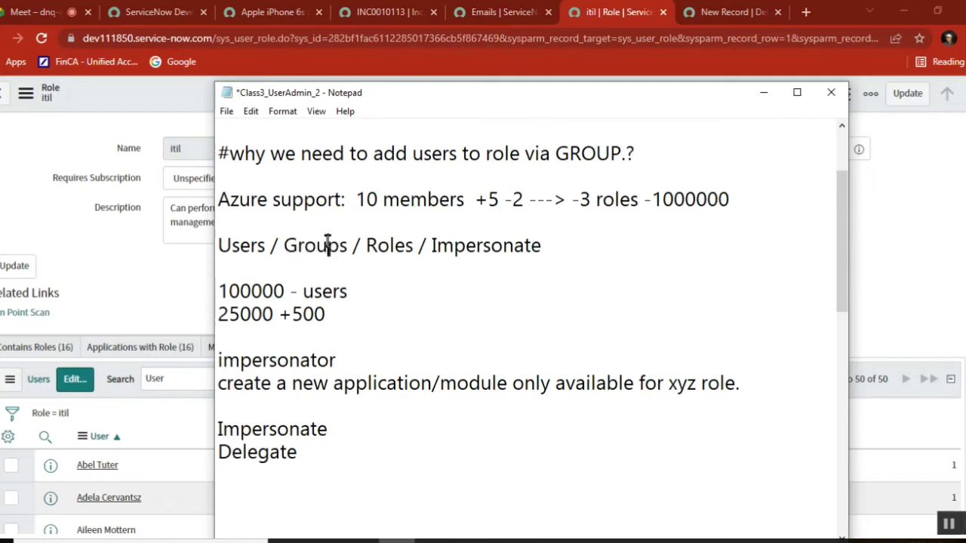
pyautogui.doubleClick(327, 245)
pyautogui.doubleClick(313, 245)
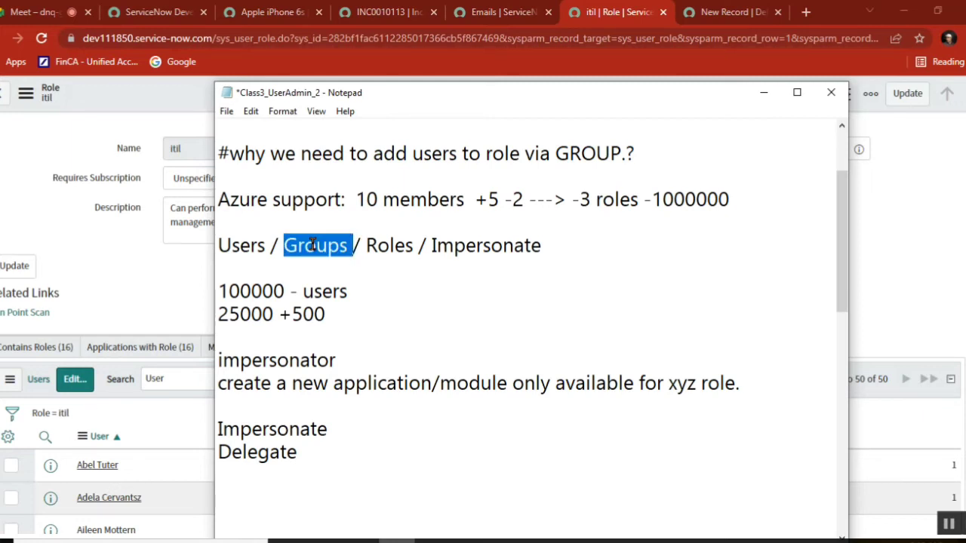
pyautogui.doubleClick(356, 305)
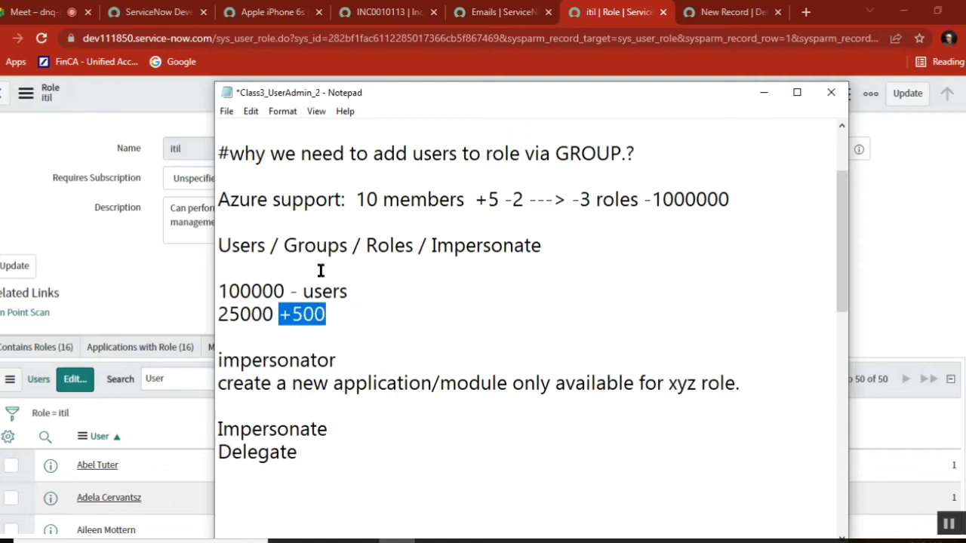
pyautogui.click(331, 315)
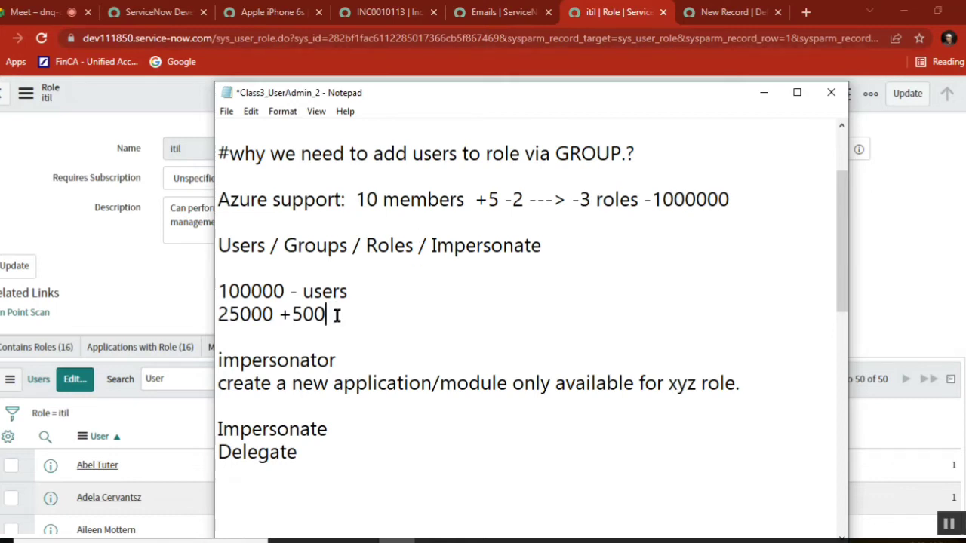
pyautogui.doubleClick(337, 317)
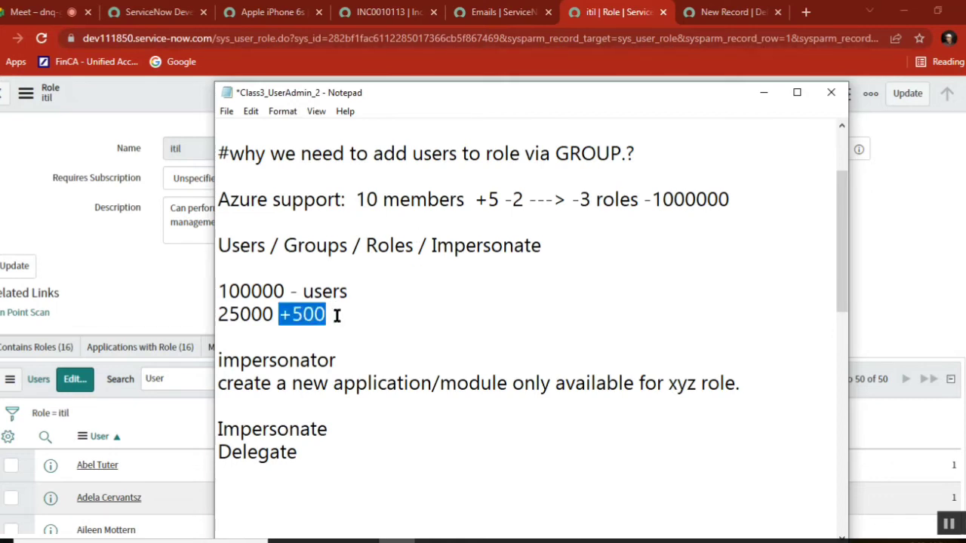
pyautogui.click(337, 317)
pyautogui.hotkey('shift', 'Home')
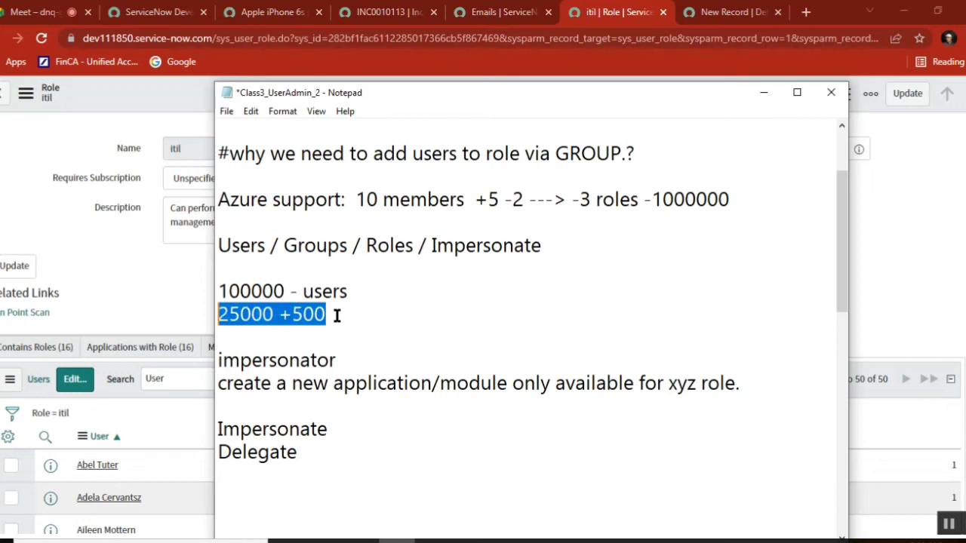
pyautogui.hotkey('shift', 'Up')
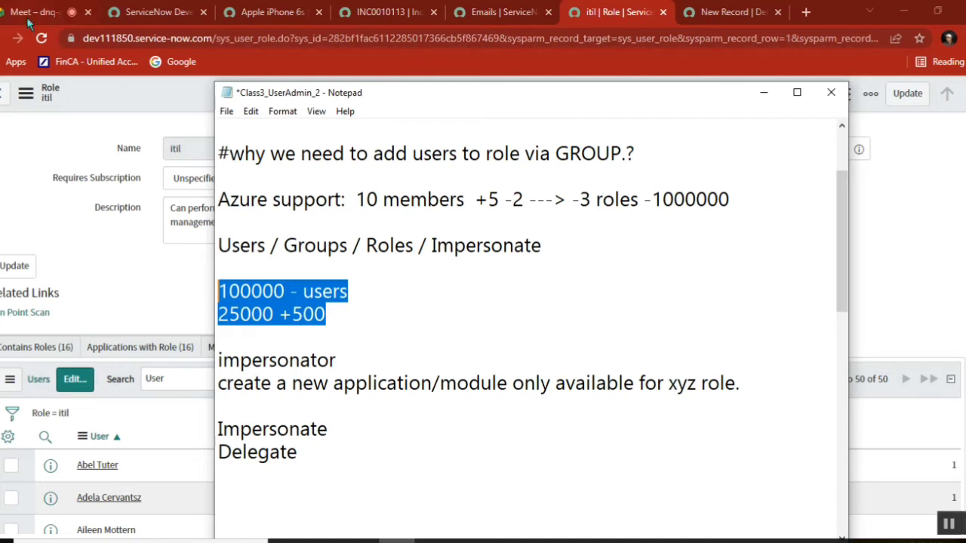
pyautogui.click(374, 313)
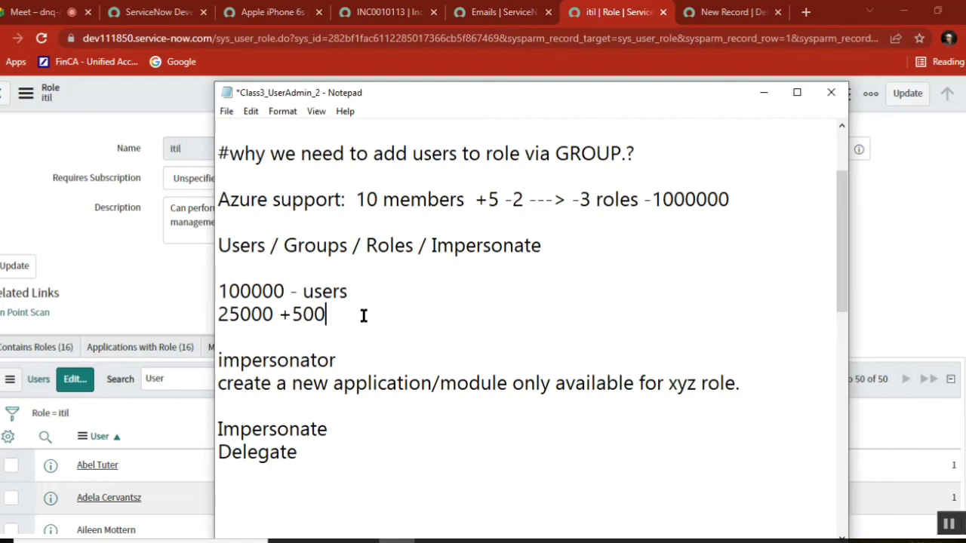
pyautogui.doubleClick(232, 291)
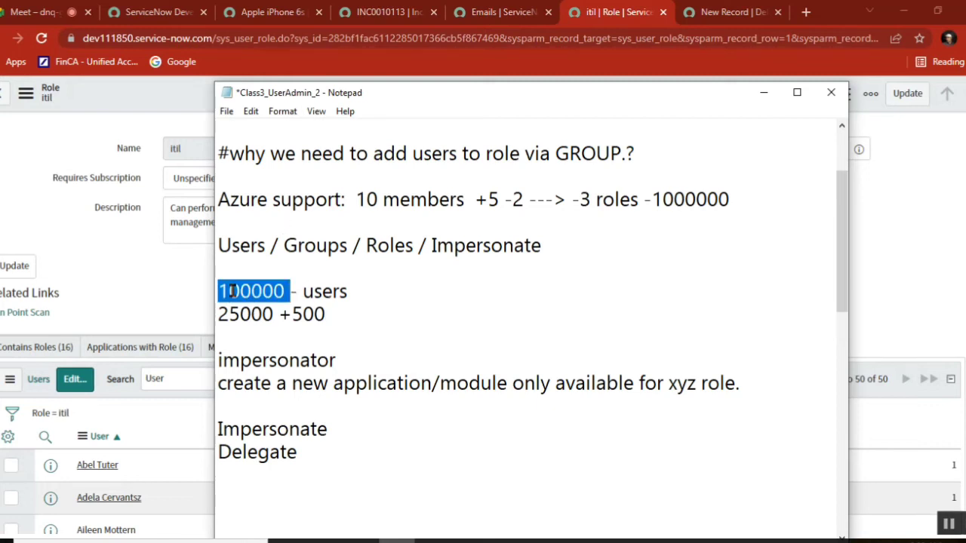
pyautogui.click(383, 317)
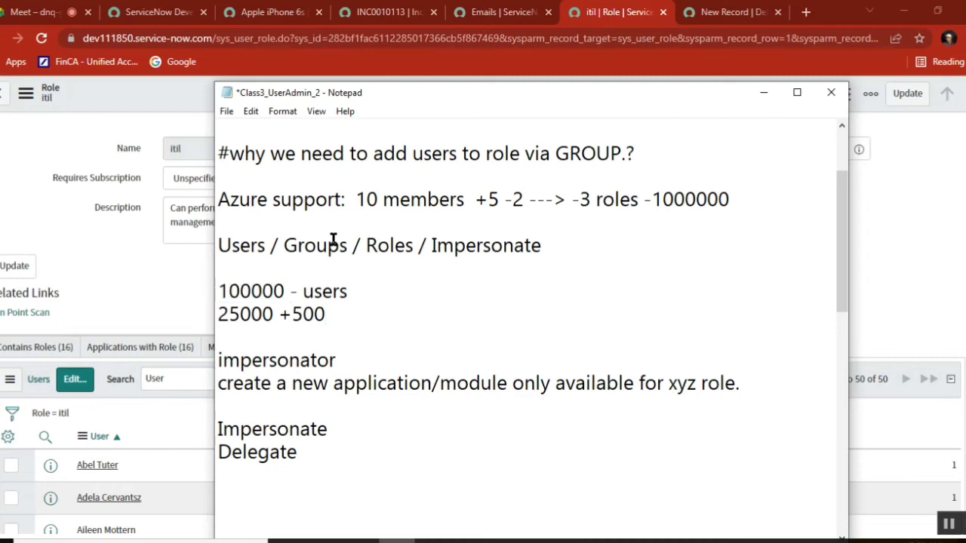
pyautogui.click(294, 246)
pyautogui.doubleClick(310, 306)
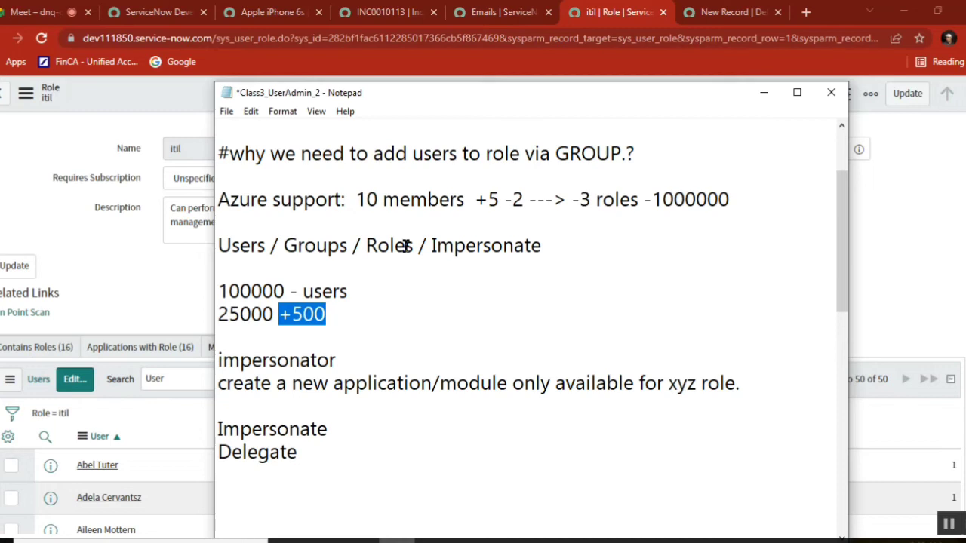
pyautogui.click(411, 305)
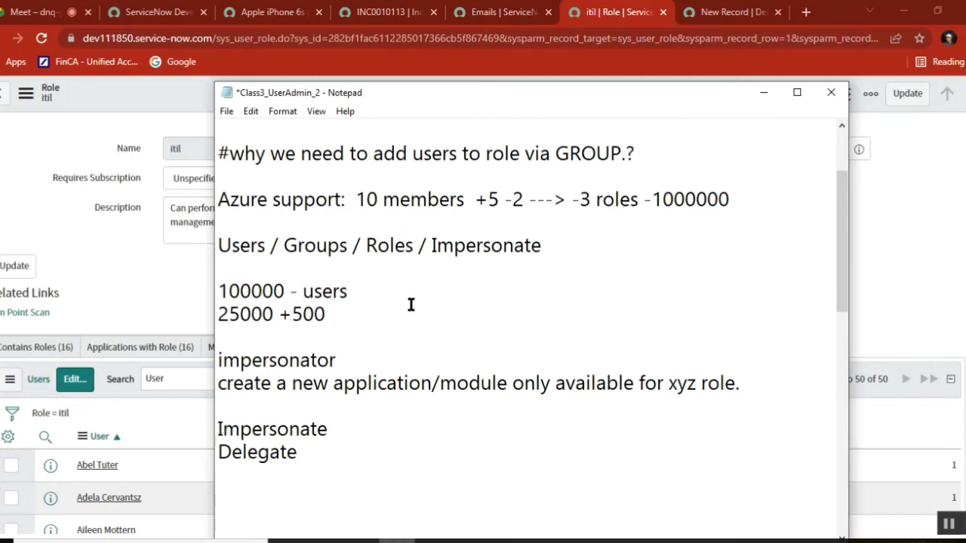
pyautogui.click(335, 459)
# - Write the 'apm planner - APM' line with 25000*2 below Delegate
pyautogui.press('Return')
pyautogui.press('Return')
pyautogui.press('Return')
pyautogui.press('Return')
pyautogui.press('Return')
pyautogui.press('Return')
pyautogui.press('Return')
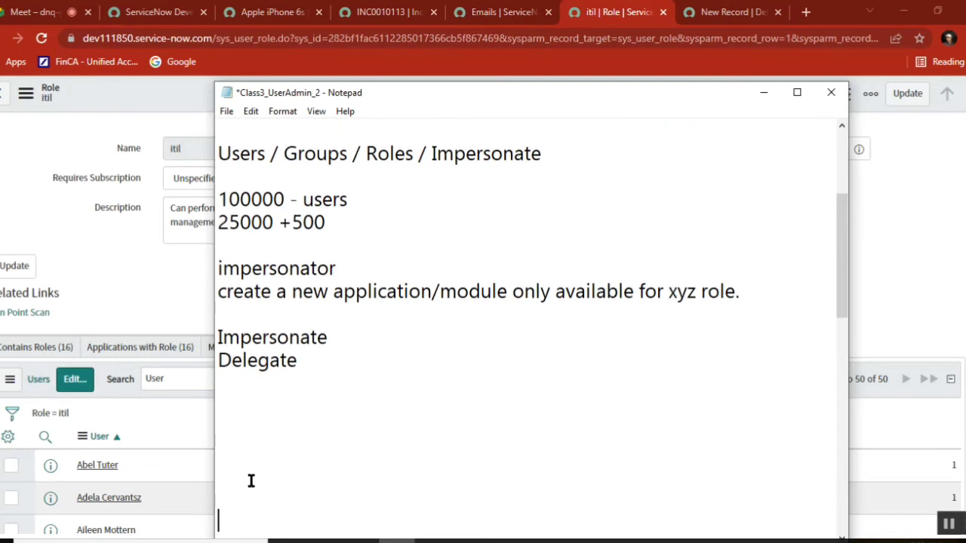
pyautogui.click(240, 406)
pyautogui.write('appli')
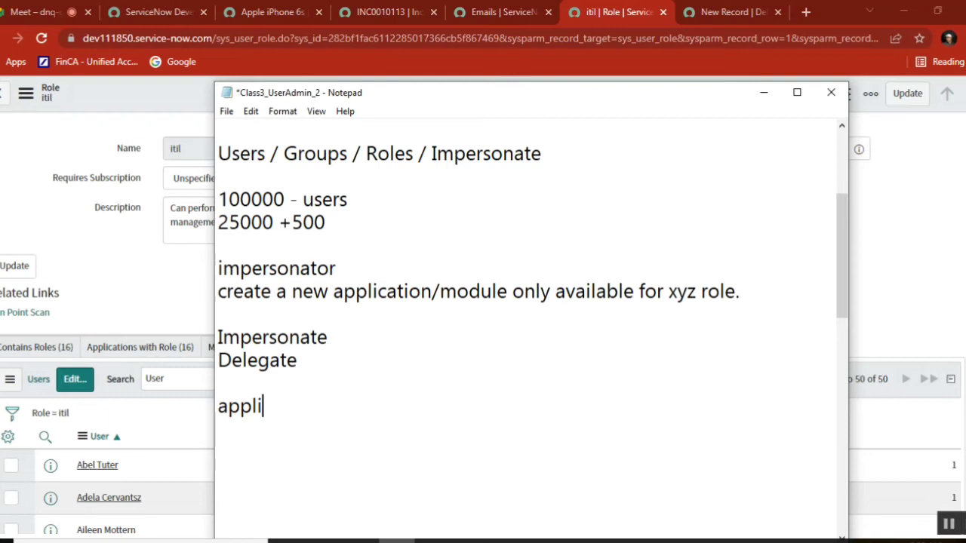
pyautogui.press('BackSpace')
pyautogui.press('BackSpace')
pyautogui.press('BackSpace')
pyautogui.press('BackSpace')
pyautogui.write('pm planner ')
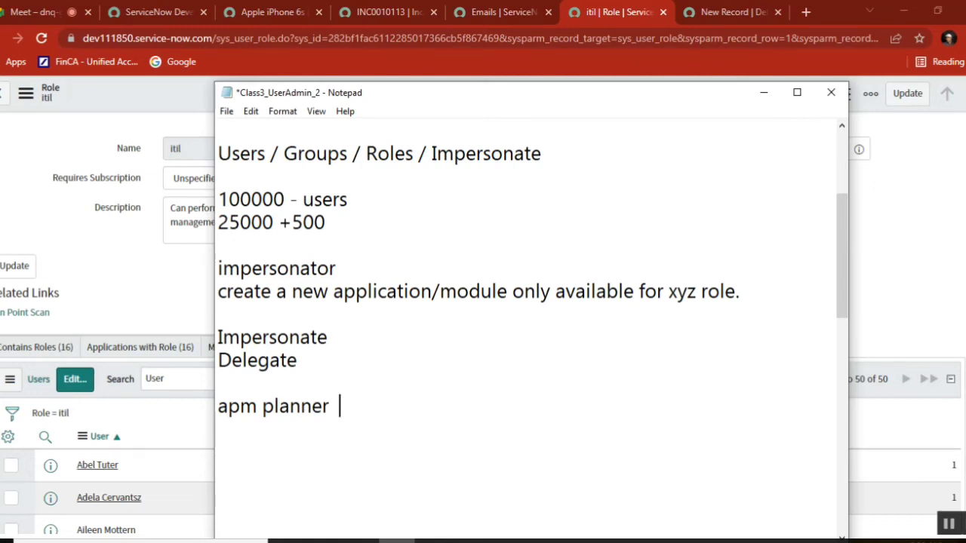
pyautogui.write(' - APM')
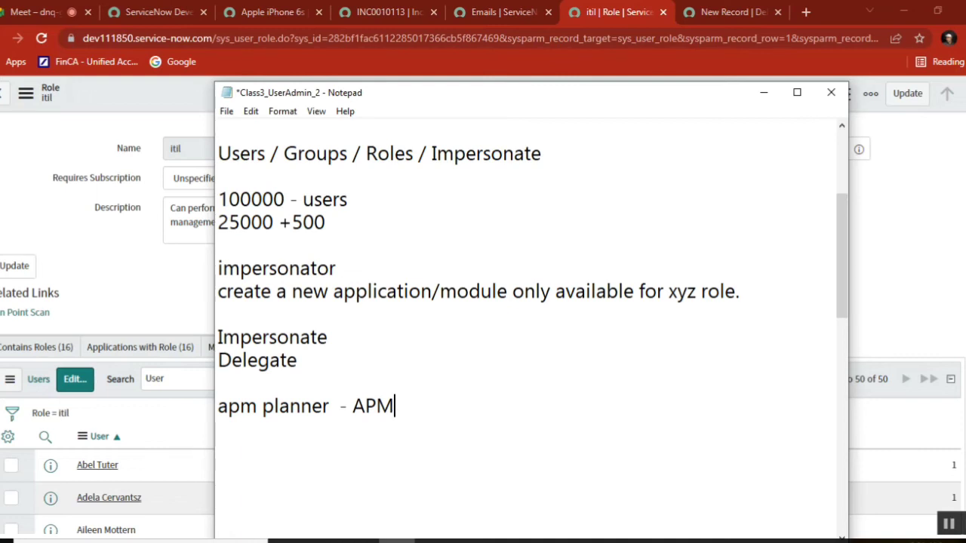
pyautogui.press('Return')
pyautogui.write('25000')
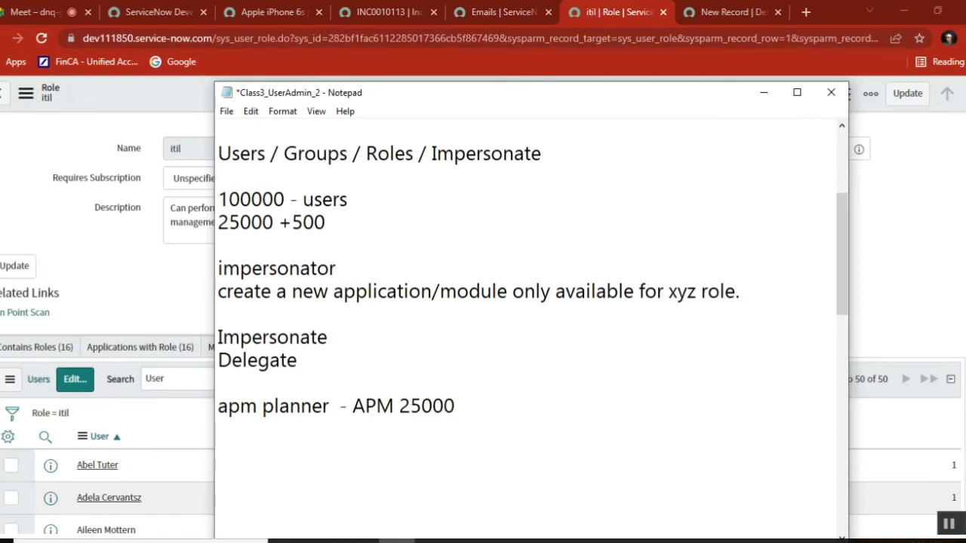
pyautogui.write('*2')
# - Add the line 'apm support - group - 2' beneath the apm planner line
pyautogui.press('Return')
pyautogui.write('apg')
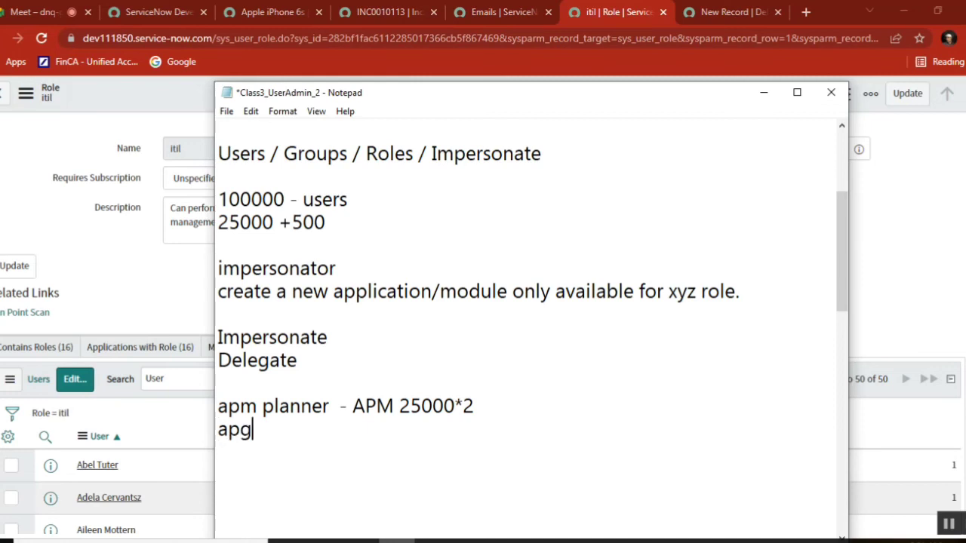
pyautogui.press('BackSpace')
pyautogui.write('m supp')
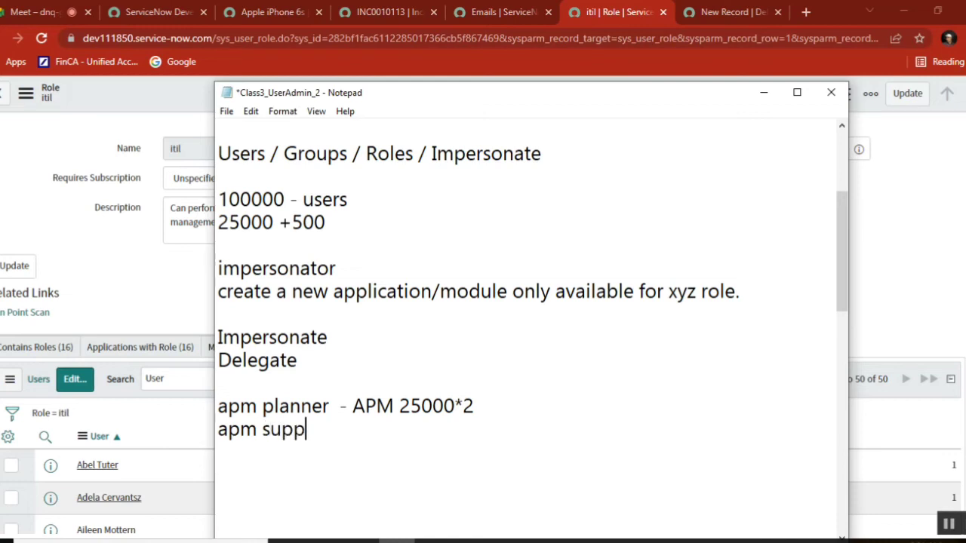
pyautogui.write('ort - group')
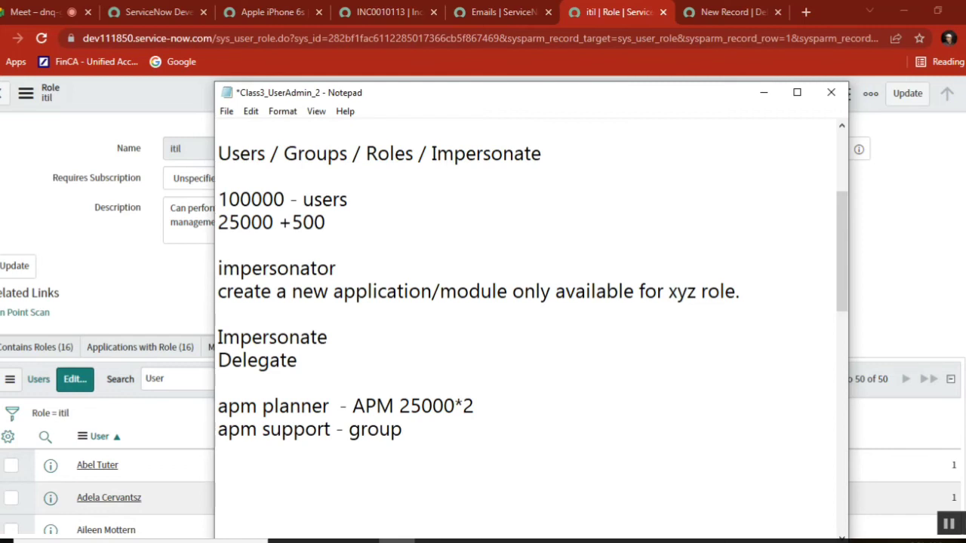
pyautogui.doubleClick(236, 431)
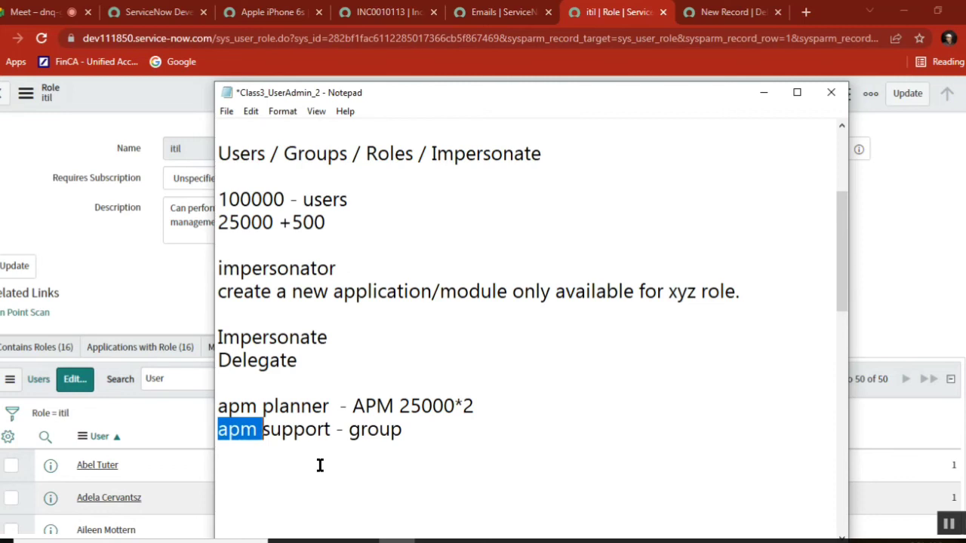
pyautogui.click(329, 429)
pyautogui.click(411, 429)
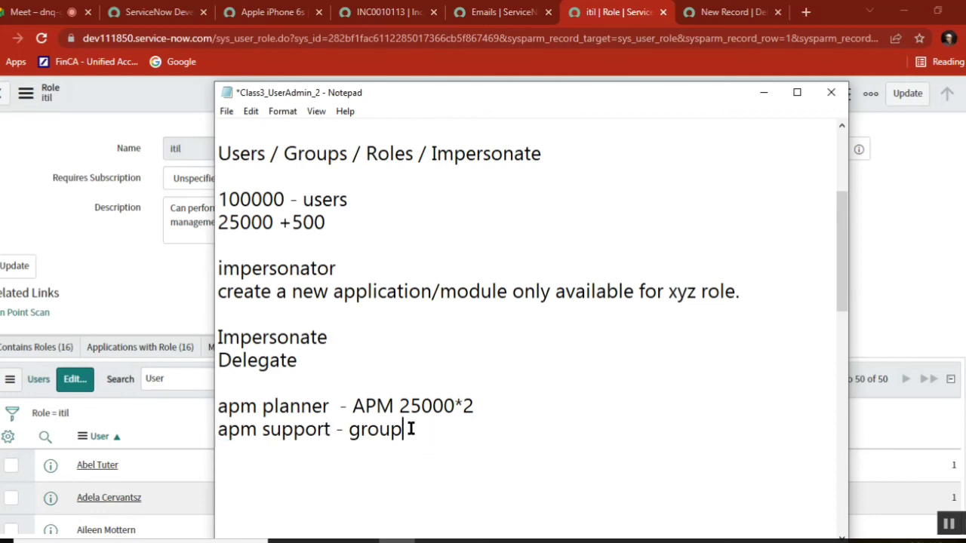
pyautogui.write('- 2')
pyautogui.keyDown('shift'); pyautogui.click(226, 430); pyautogui.keyUp('shift')
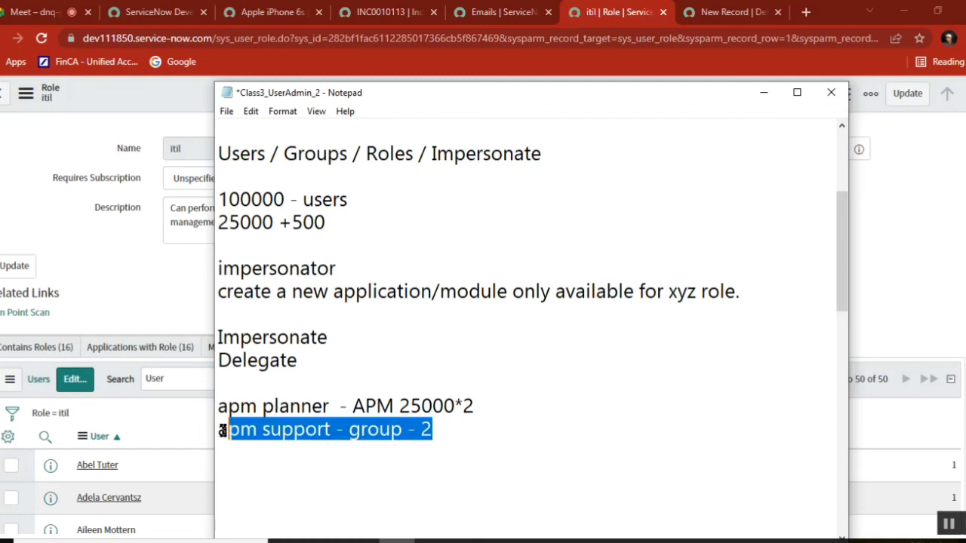
pyautogui.keyDown('shift'); pyautogui.click(220, 429); pyautogui.keyUp('shift')
pyautogui.doubleClick(463, 408)
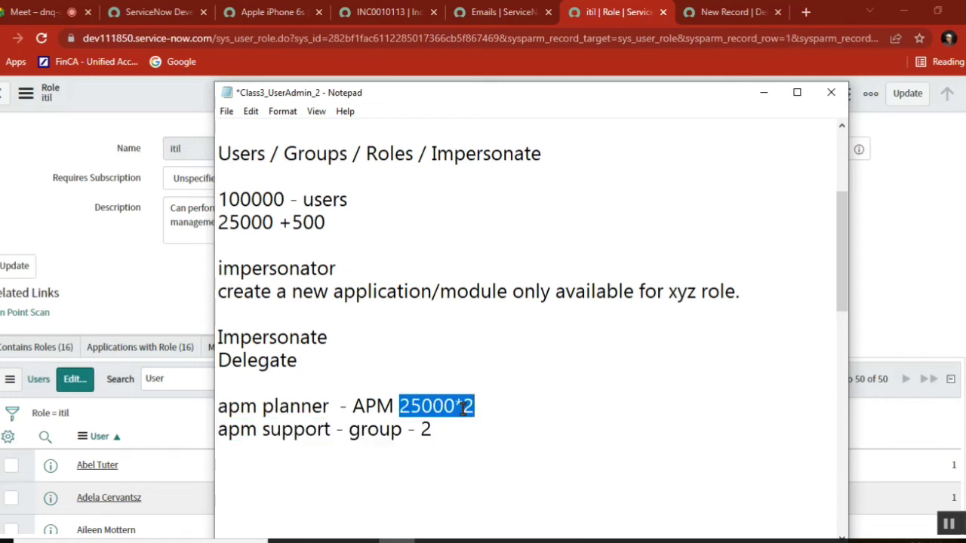
pyautogui.click(436, 427)
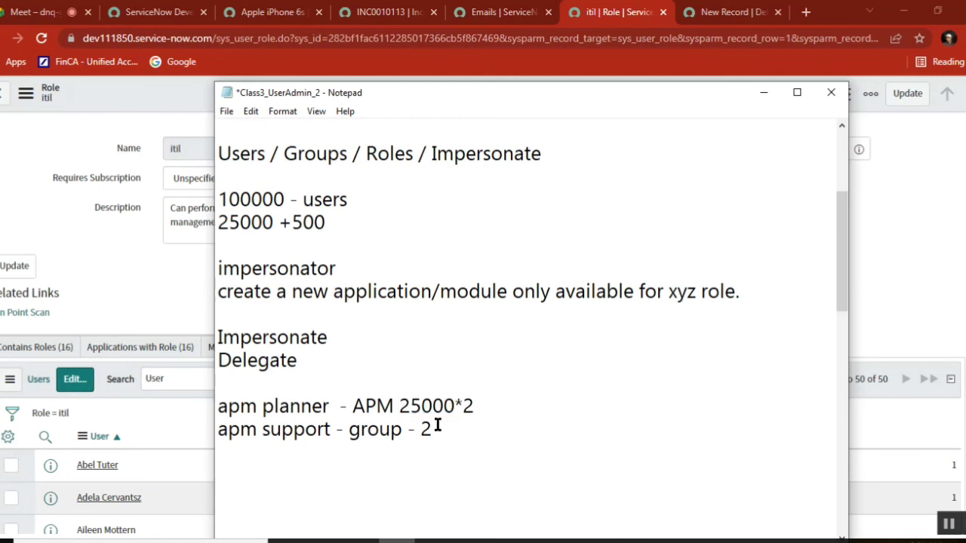
pyautogui.doubleClick(436, 426)
pyautogui.click(443, 434)
pyautogui.doubleClick(422, 429)
pyautogui.doubleClick(436, 408)
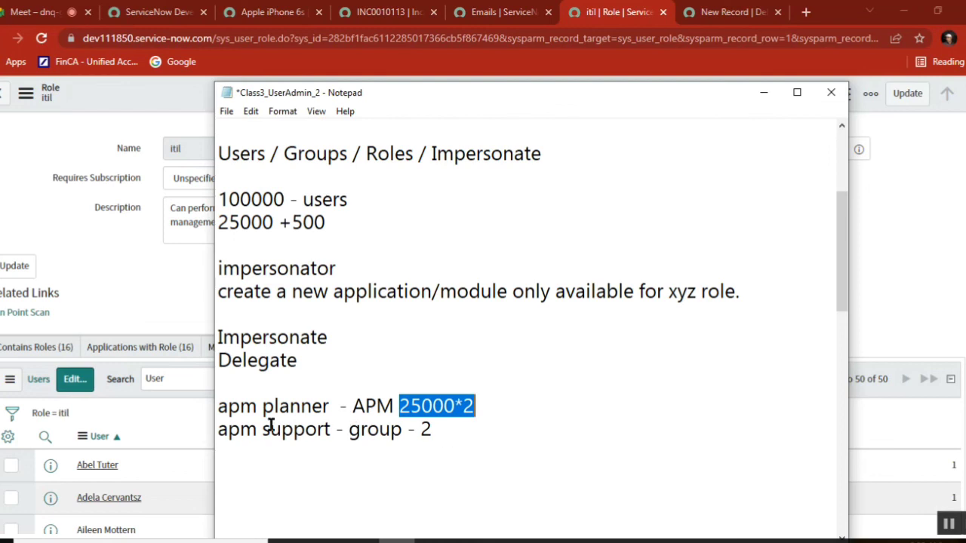
pyautogui.click(218, 433)
pyautogui.keyDown('shift'); pyautogui.click(332, 428); pyautogui.keyUp('shift')
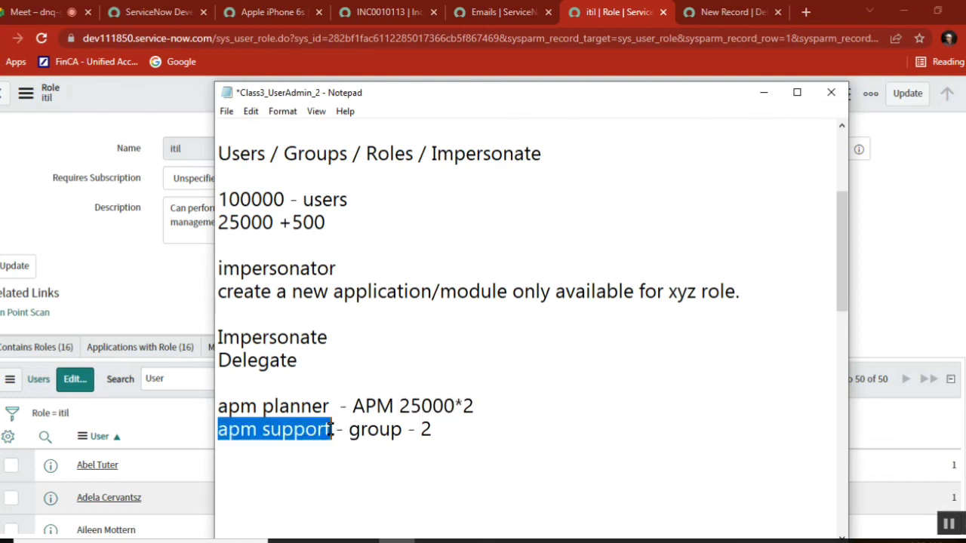
pyautogui.click(330, 406)
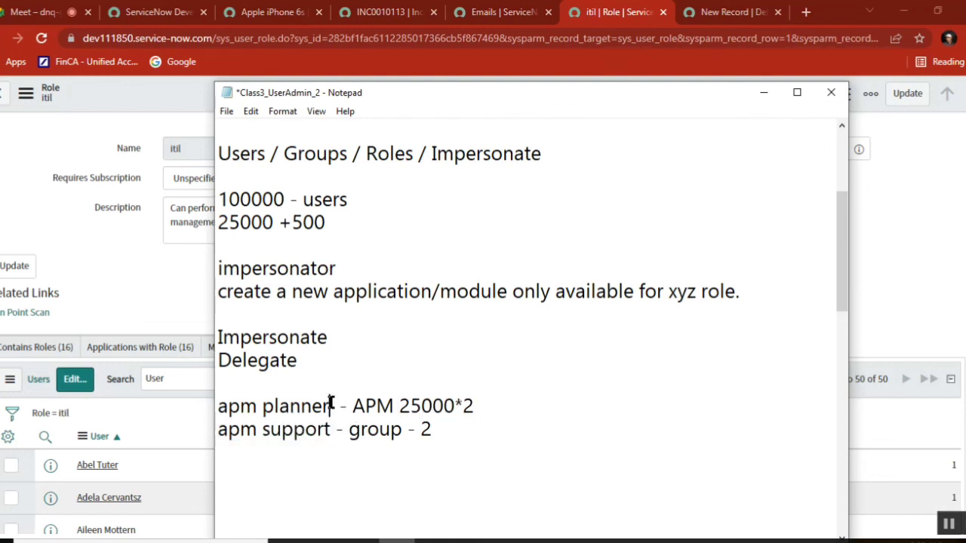
pyautogui.keyDown('shift'); pyautogui.click(217, 406); pyautogui.keyUp('shift')
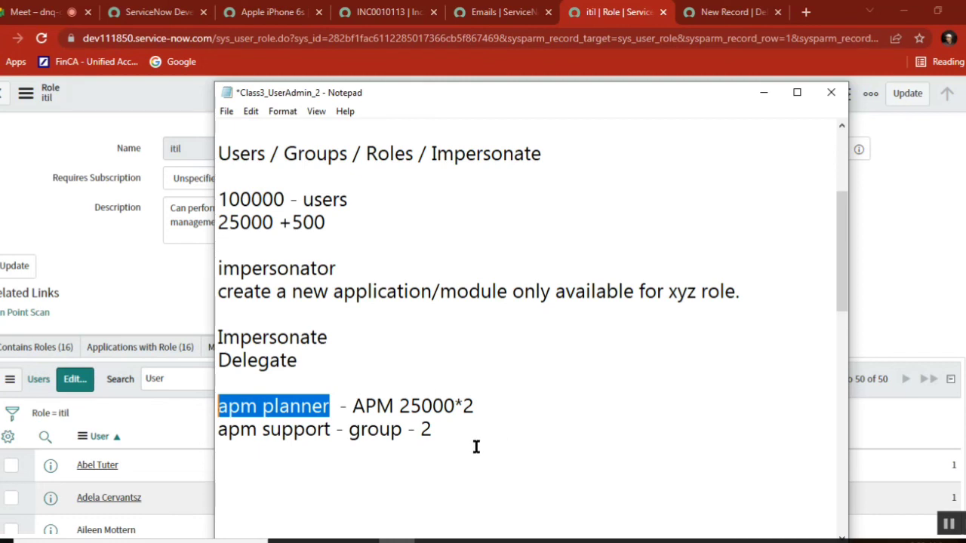
# - Delete the blank lines under 'Adding users to ROLE.' and under the #why question
pyautogui.click(458, 427)
pyautogui.hotkey('shift', 'Up')
pyautogui.hotkey('shift', 'Up')
pyautogui.hotkey('shift', 'Up')
pyautogui.hotkey('shift', 'Up')
pyautogui.hotkey('shift', 'Up')
pyautogui.hotkey('shift', 'Up')
pyautogui.hotkey('shift', 'Up')
pyautogui.hotkey('shift', 'Up')
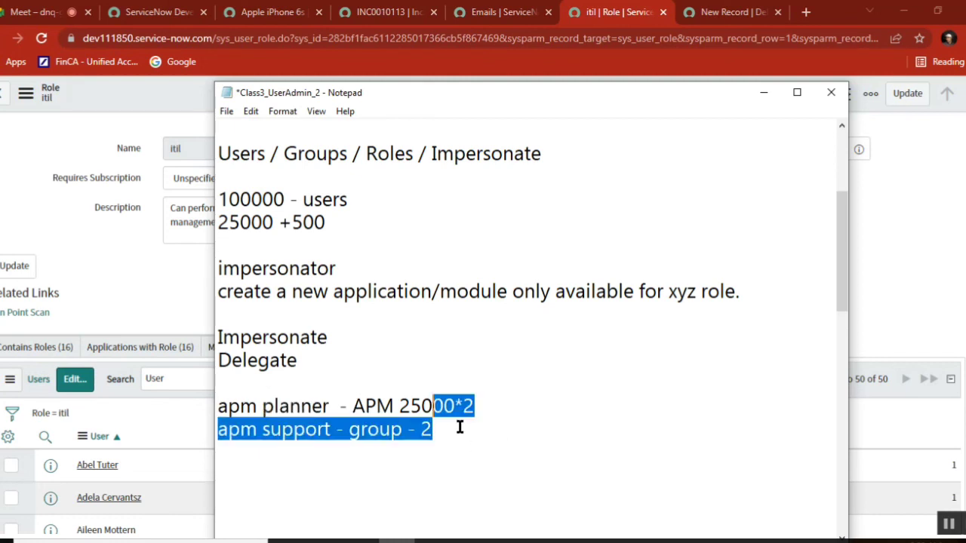
pyautogui.hotkey('shift', 'Up')
pyautogui.hotkey('shift', 'Up')
pyautogui.hotkey('shift', 'Up')
pyautogui.hotkey('shift', 'Up')
pyautogui.hotkey('shift', 'Up')
pyautogui.hotkey('shift', 'Up')
pyautogui.hotkey('shift', 'Up')
pyautogui.hotkey('shift', 'Up')
pyautogui.hotkey('shift', 'Up')
pyautogui.hotkey('shift', 'Up')
pyautogui.hotkey('shift', 'Up')
pyautogui.hotkey('shift', 'Up')
pyautogui.hotkey('shift', 'Up')
pyautogui.hotkey('shift', 'Up')
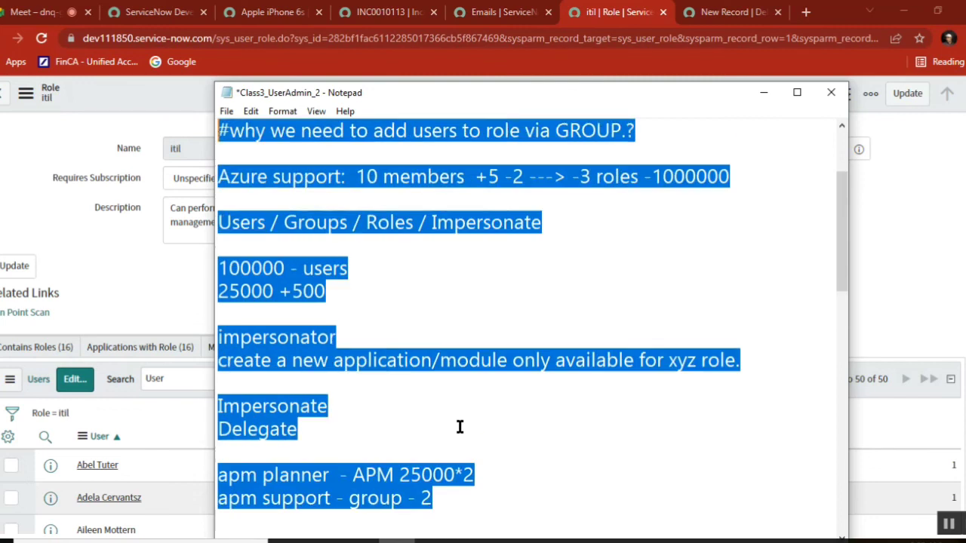
pyautogui.press('Down')
pyautogui.press('Down')
pyautogui.press('Down')
pyautogui.press('Down')
pyautogui.press('Down')
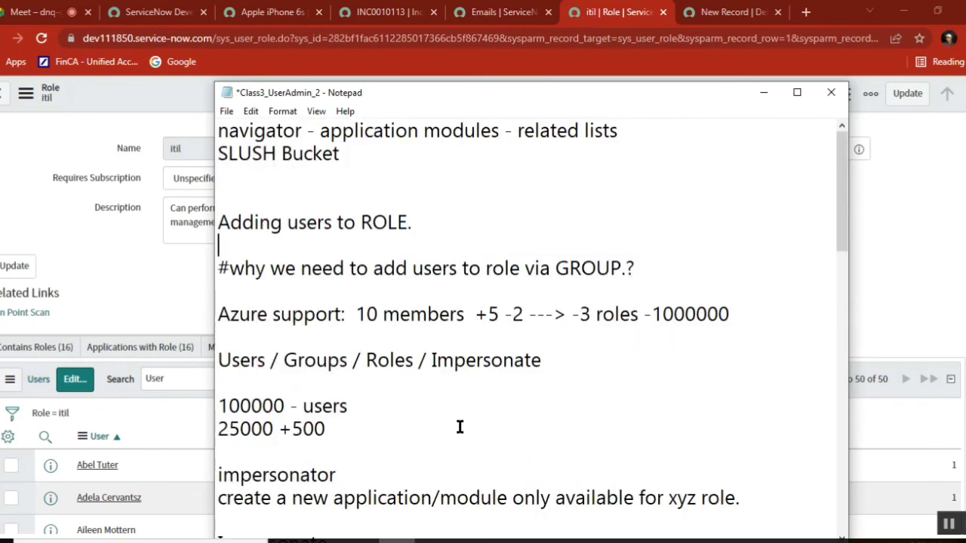
pyautogui.press('Delete')
pyautogui.press('Down')
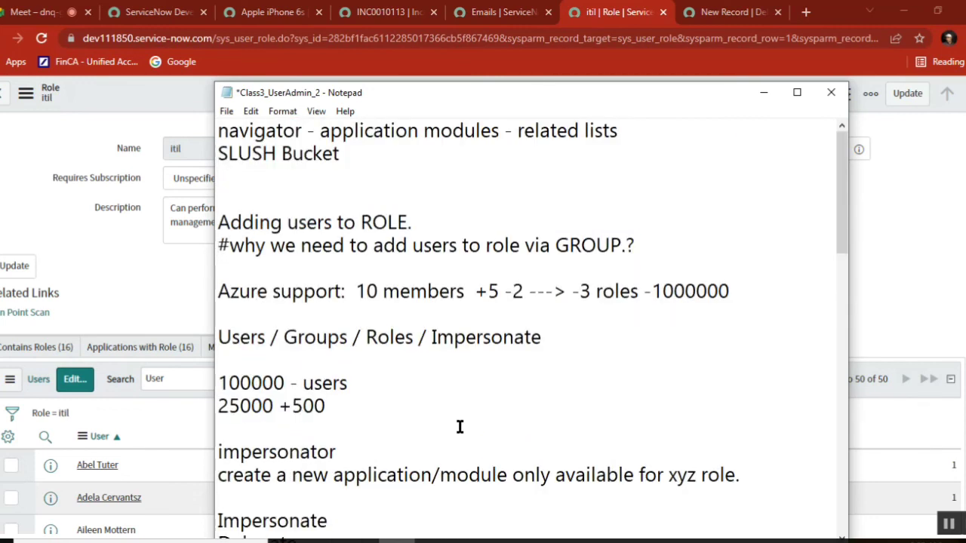
pyautogui.press('Delete')
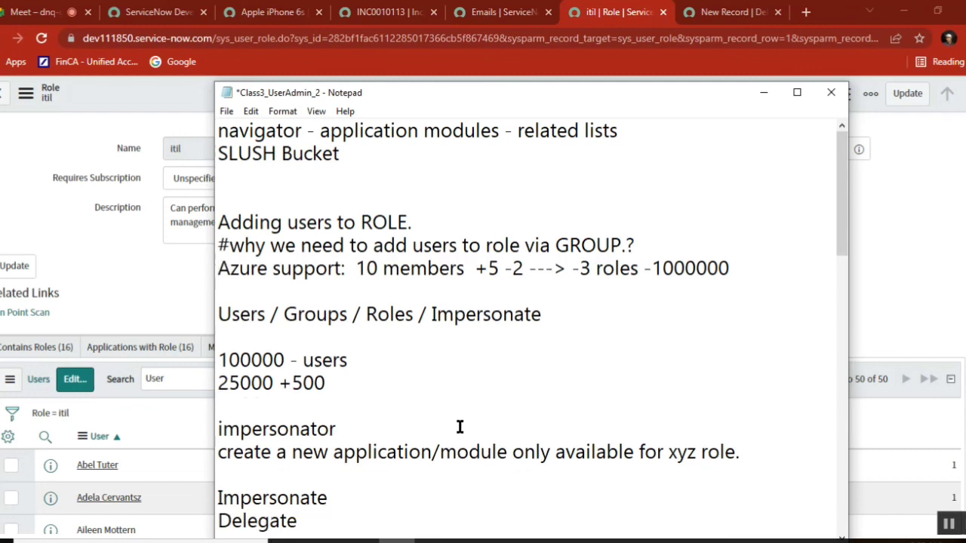